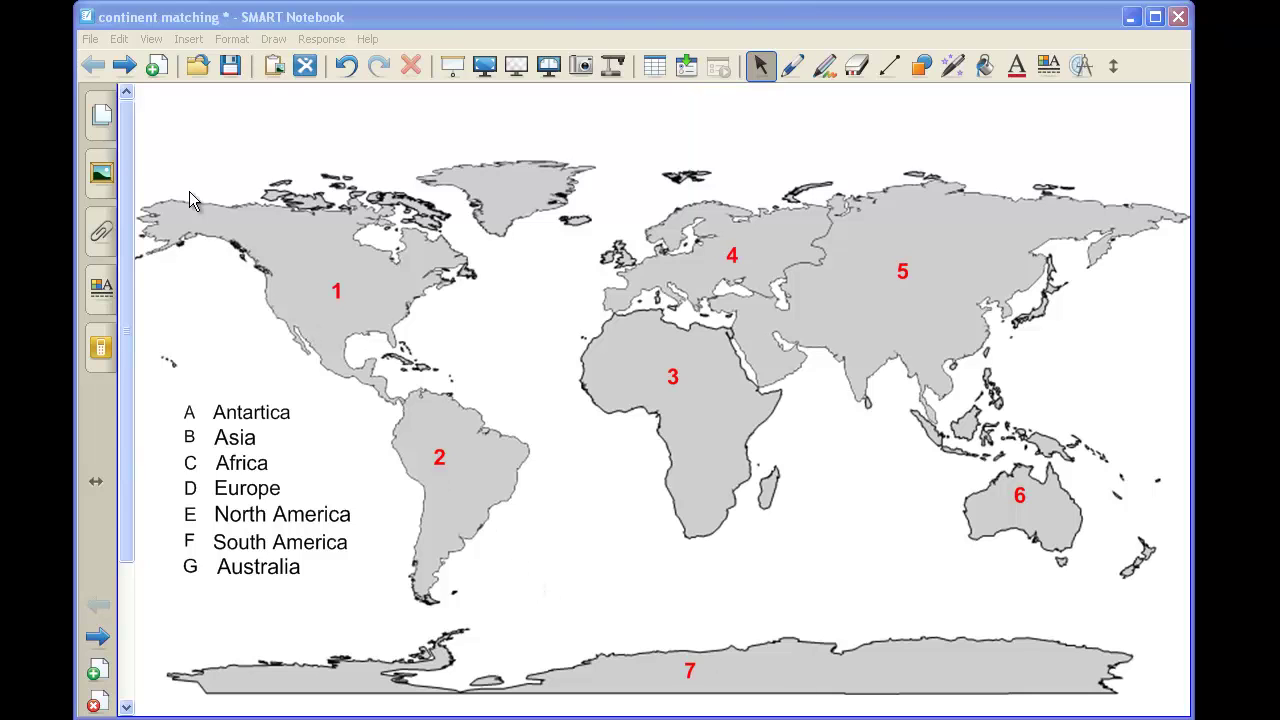
- Review the multiple-choice Continents question page and compare its choices with the numbered world map page
{"action": "left_click", "coordinate": [99, 128]}
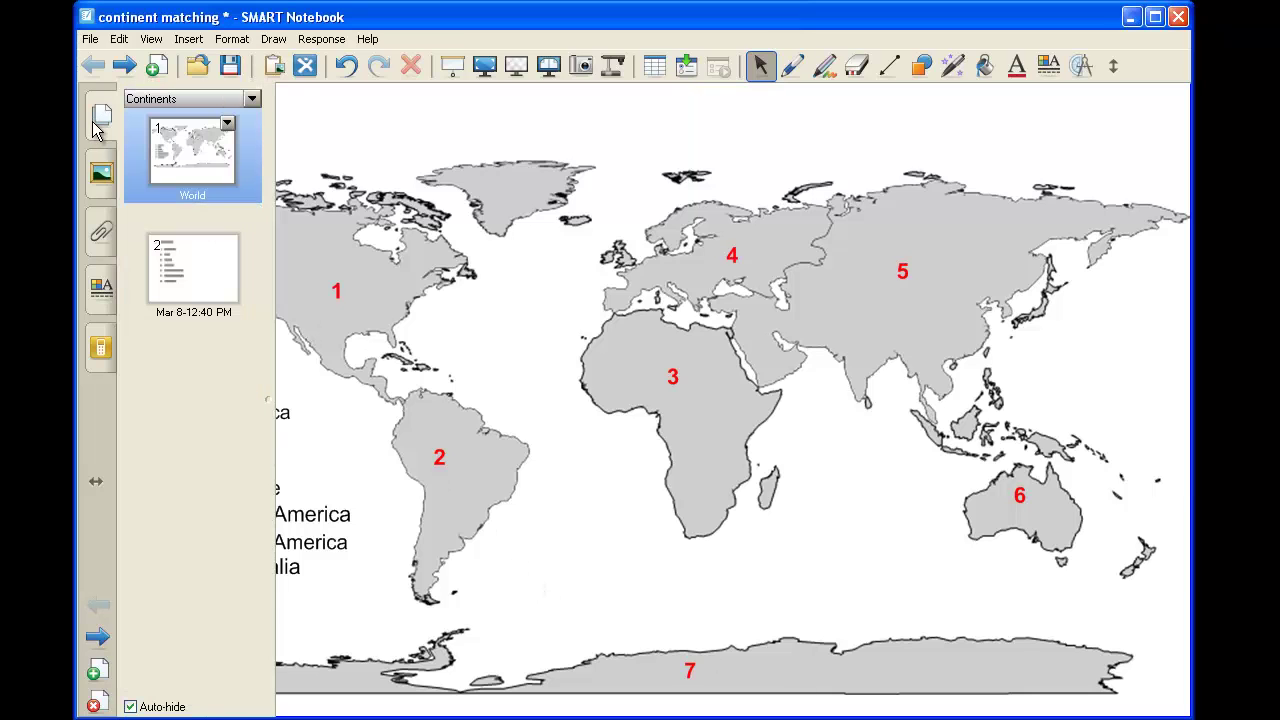
{"action": "left_click", "coordinate": [202, 276]}
{"action": "left_click", "coordinate": [714, 350]}
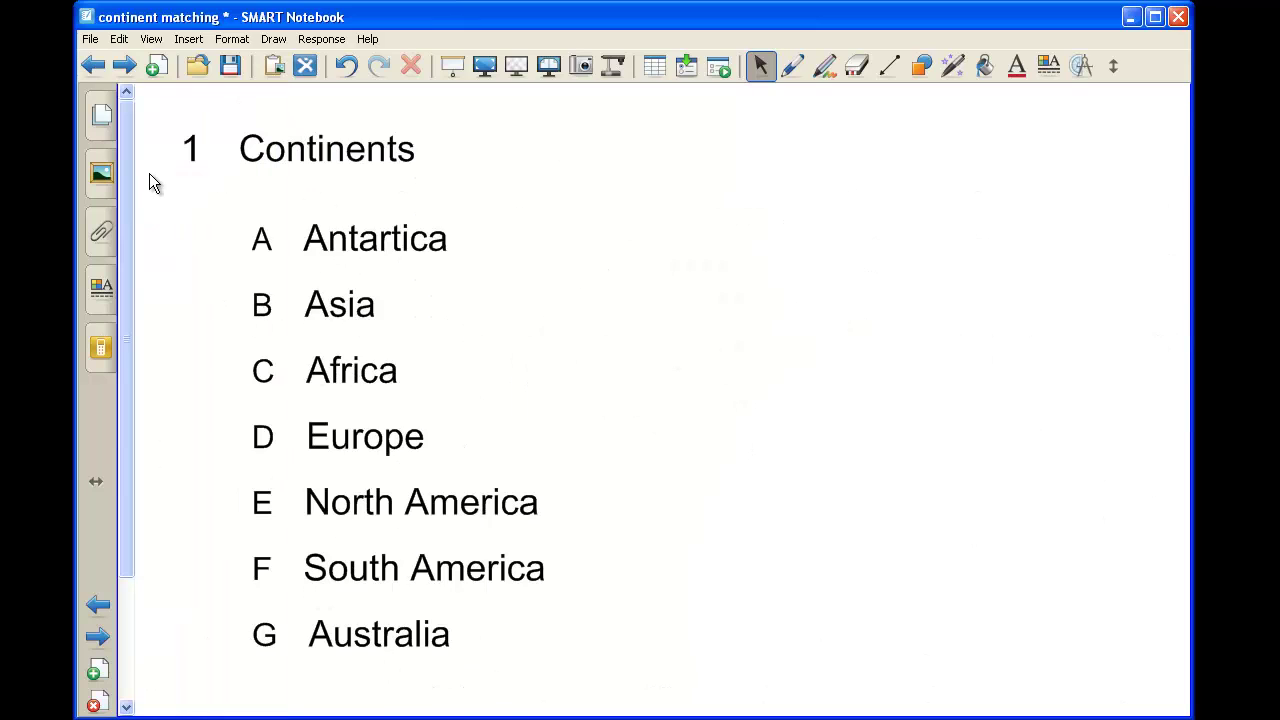
{"action": "left_click", "coordinate": [94, 65]}
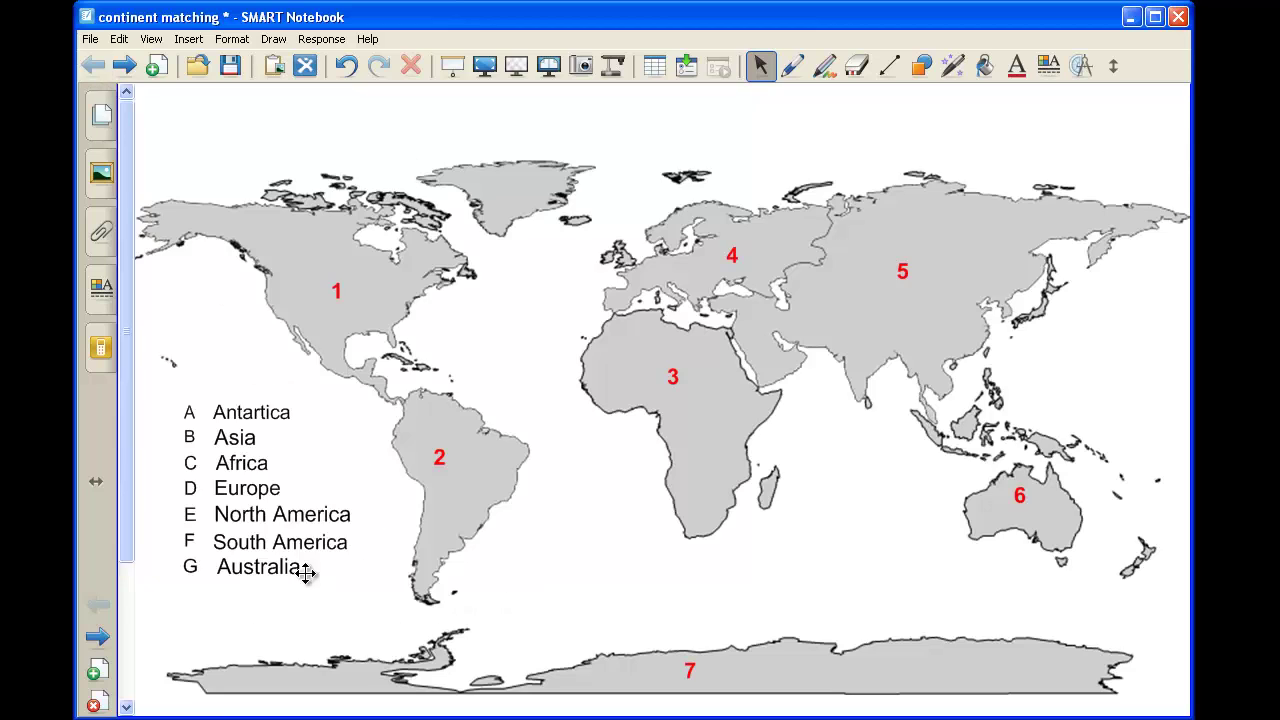
{"action": "left_click", "coordinate": [101, 125]}
{"action": "left_click", "coordinate": [210, 258]}
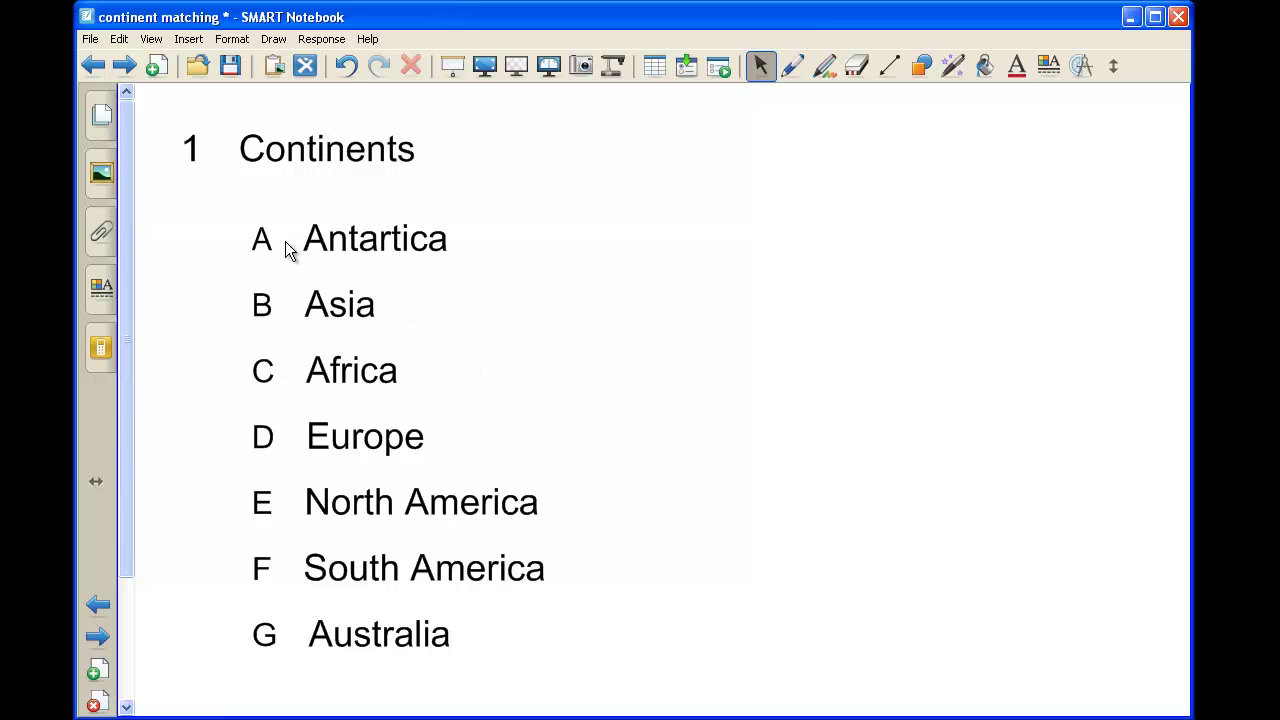
{"action": "left_click", "coordinate": [93, 64]}
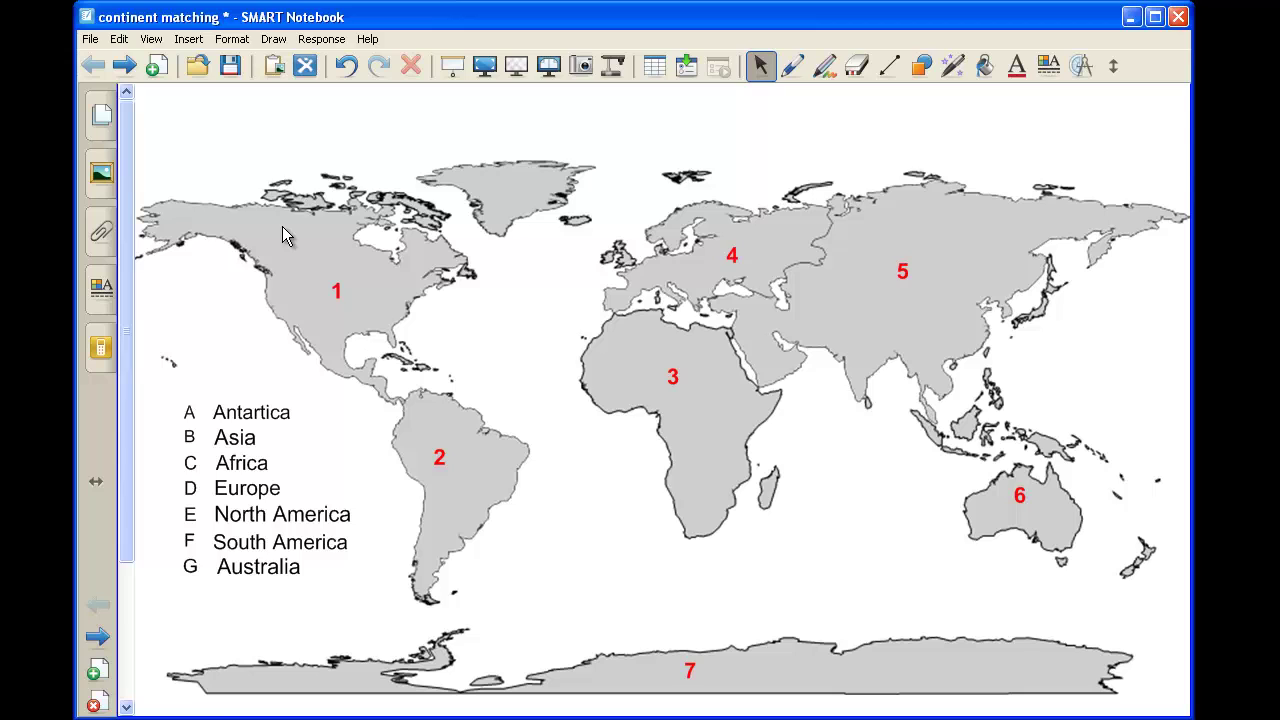
- Clone the Continents question page to make a second question with the same choices
{"action": "left_click", "coordinate": [101, 115]}
{"action": "left_click", "coordinate": [203, 290]}
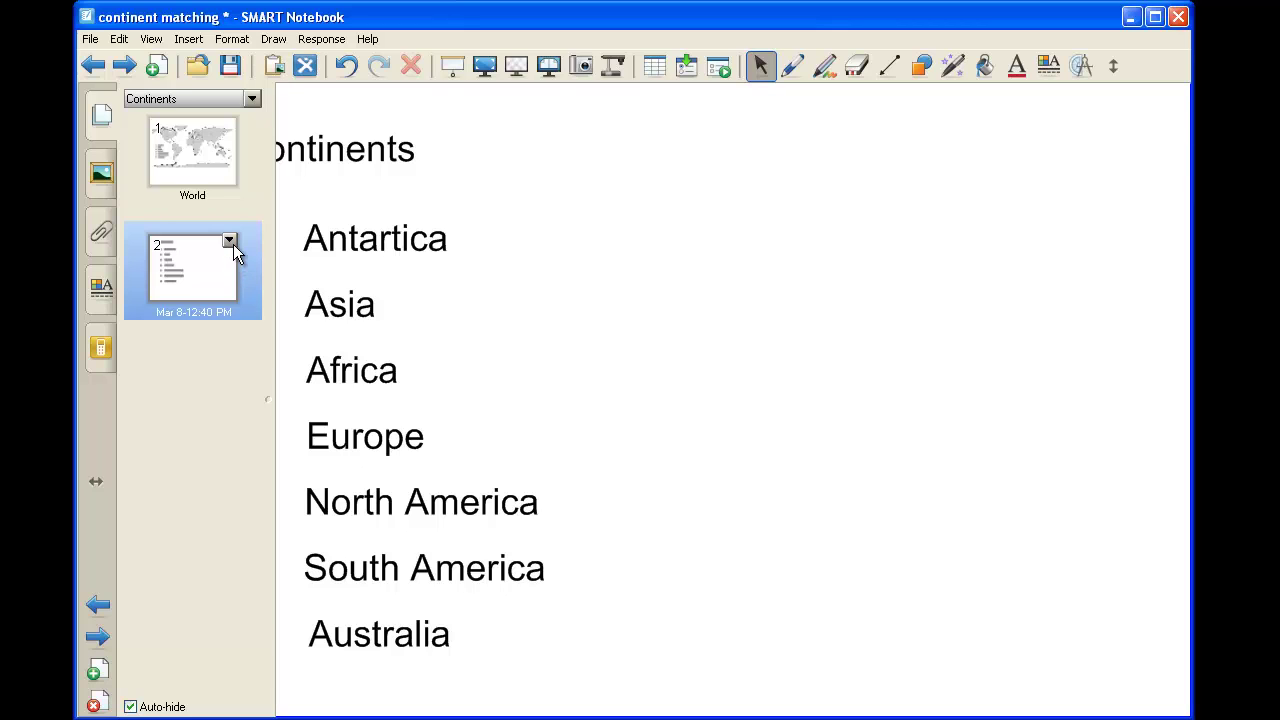
{"action": "left_click", "coordinate": [231, 242]}
{"action": "left_click", "coordinate": [272, 319]}
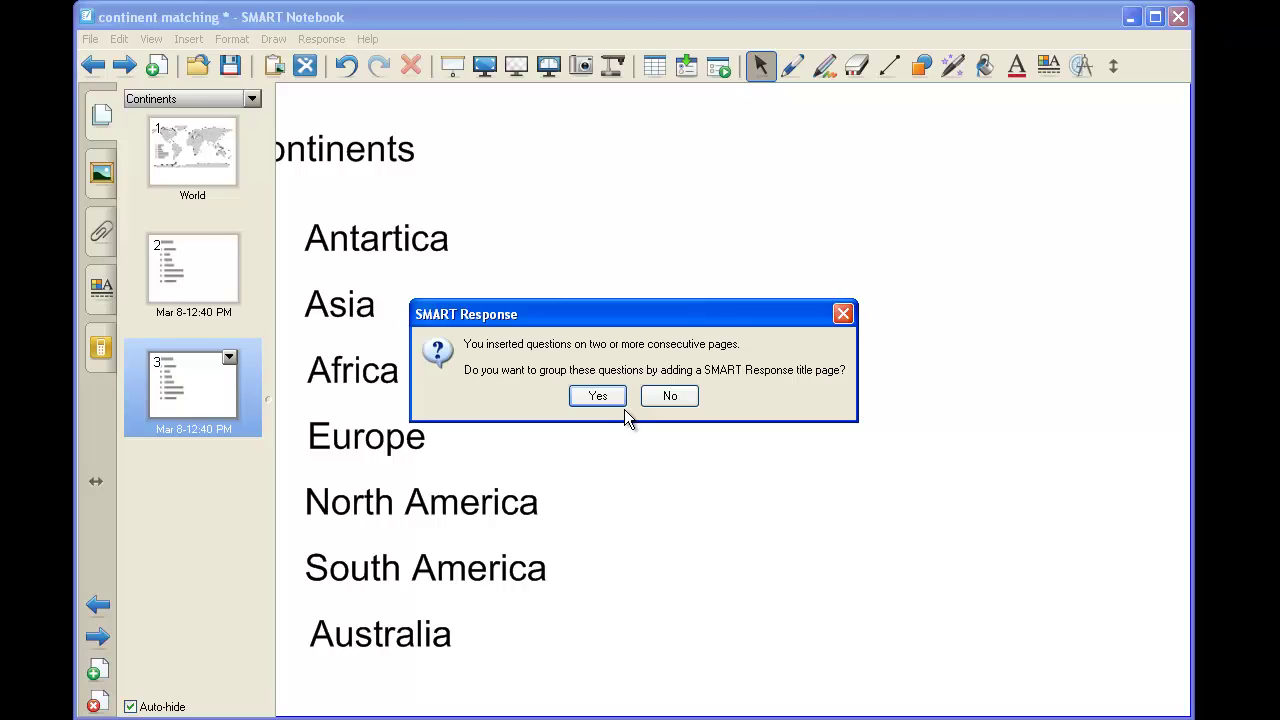
- Group the questions by adding a SMART Response title page titled "Contintents"
{"action": "left_click", "coordinate": [598, 396]}
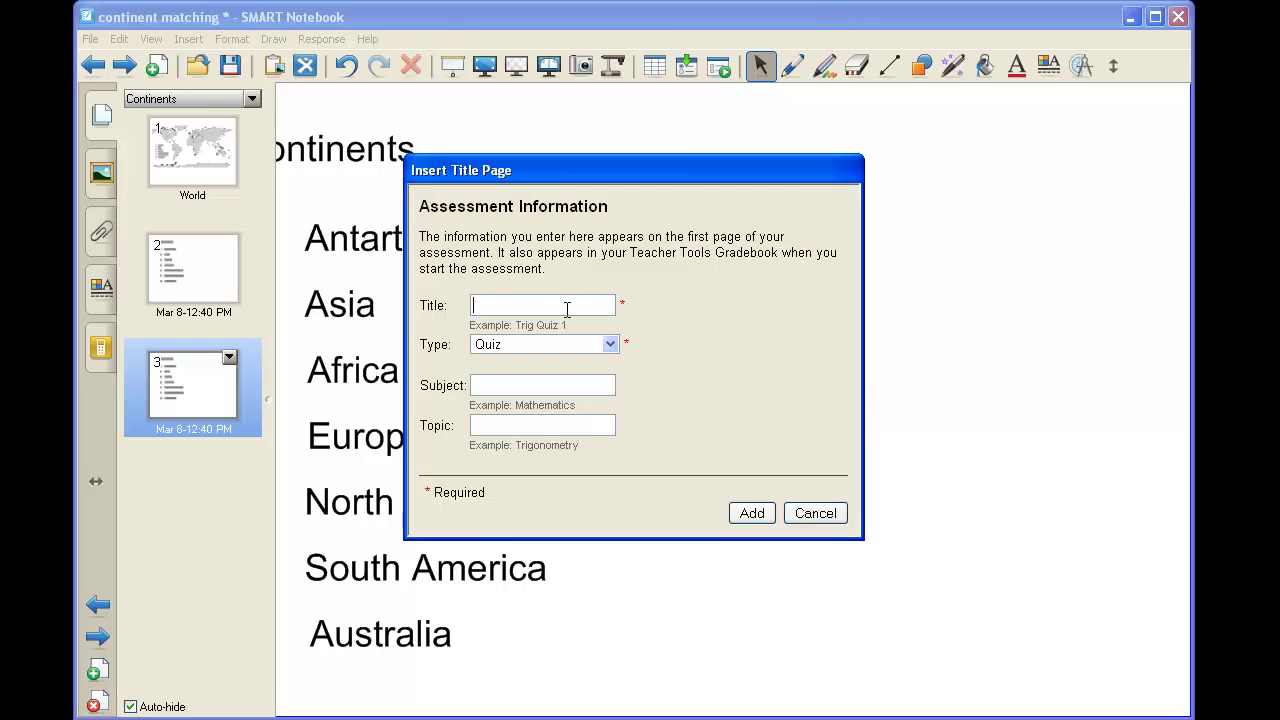
{"action": "type", "text": "Contintent"}
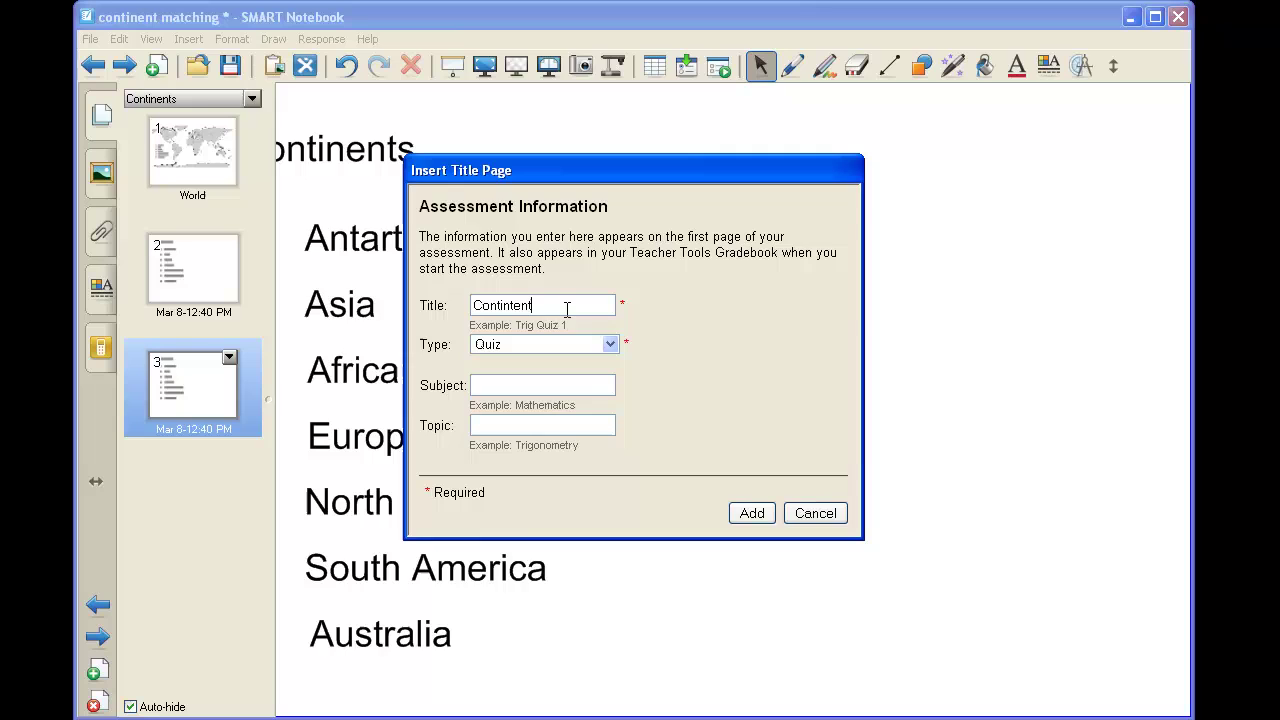
{"action": "type", "text": "s"}
{"action": "left_click", "coordinate": [752, 513]}
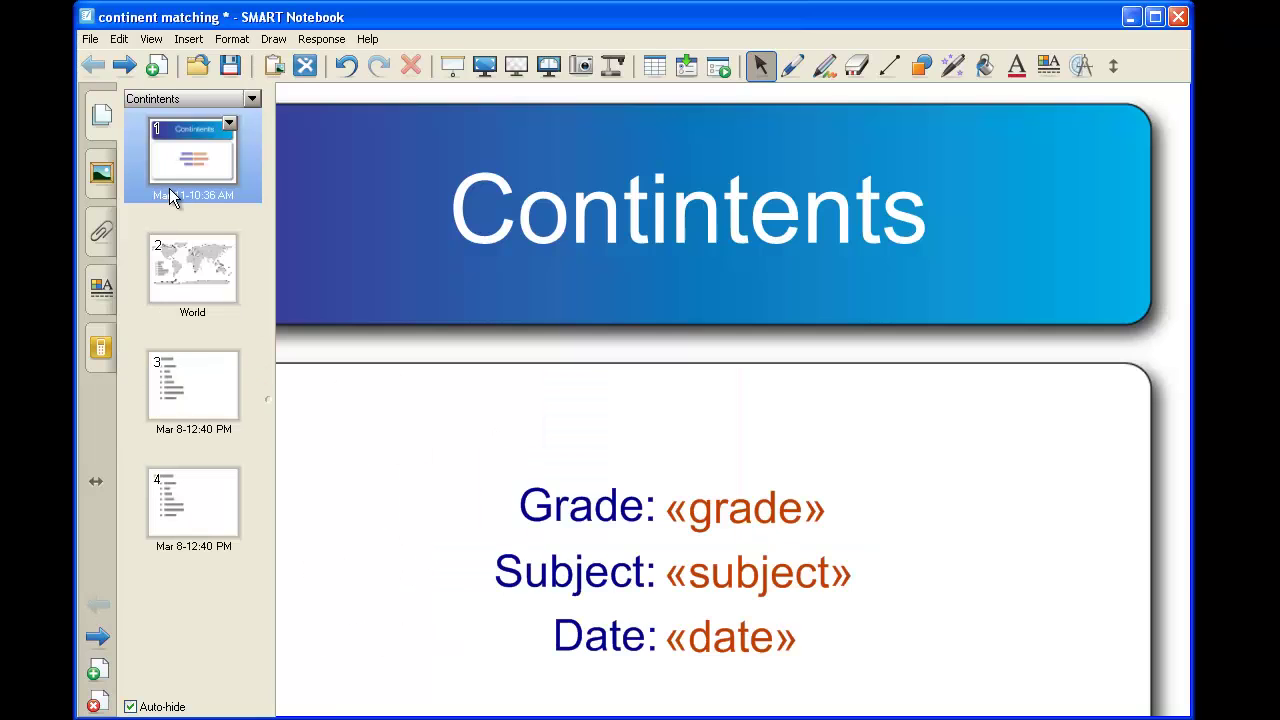
- Clone the last Continents question page five more times so there are seven identical question pages
{"action": "left_click", "coordinate": [185, 388]}
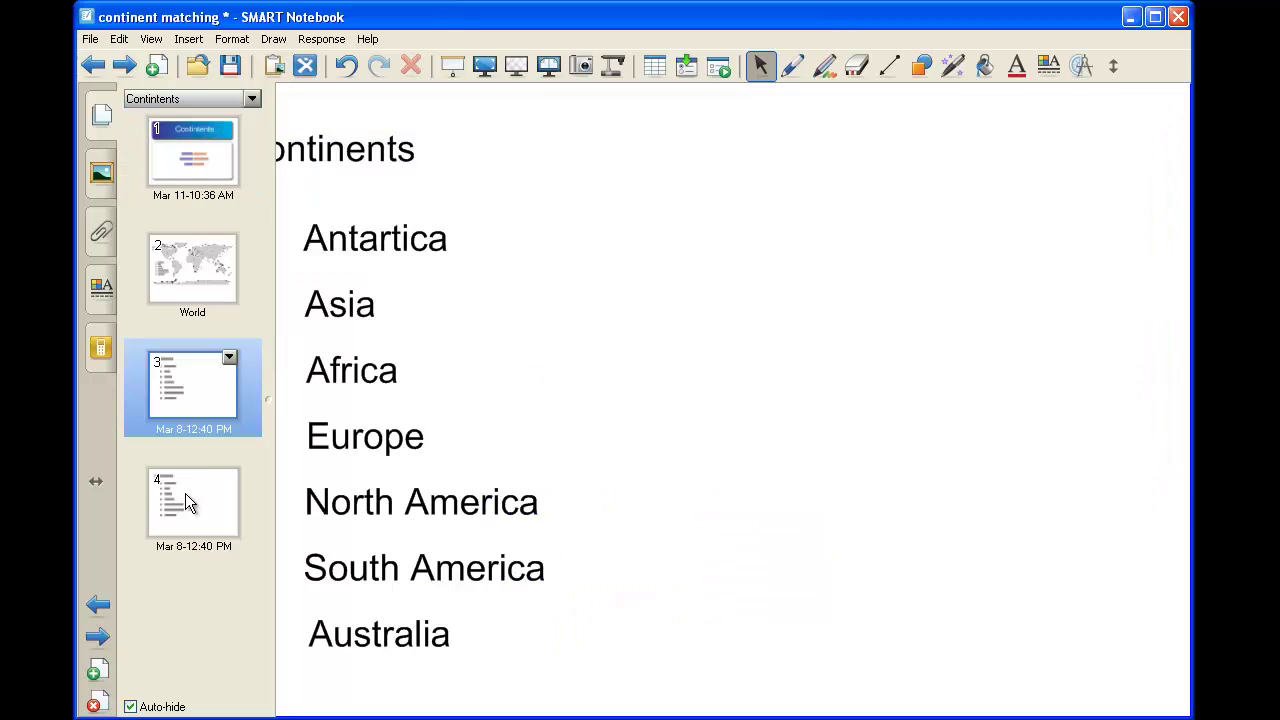
{"action": "left_click", "coordinate": [199, 300]}
{"action": "left_click", "coordinate": [193, 388]}
{"action": "left_click", "coordinate": [192, 488]}
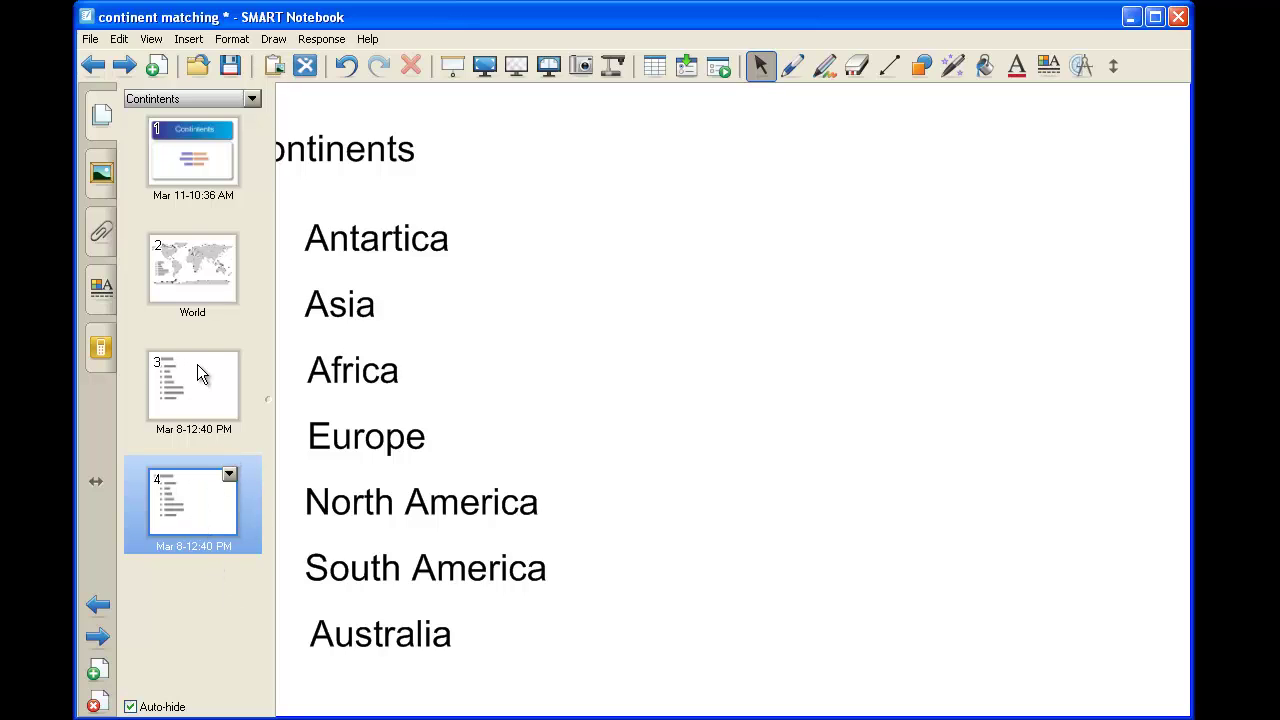
{"action": "left_click", "coordinate": [230, 476]}
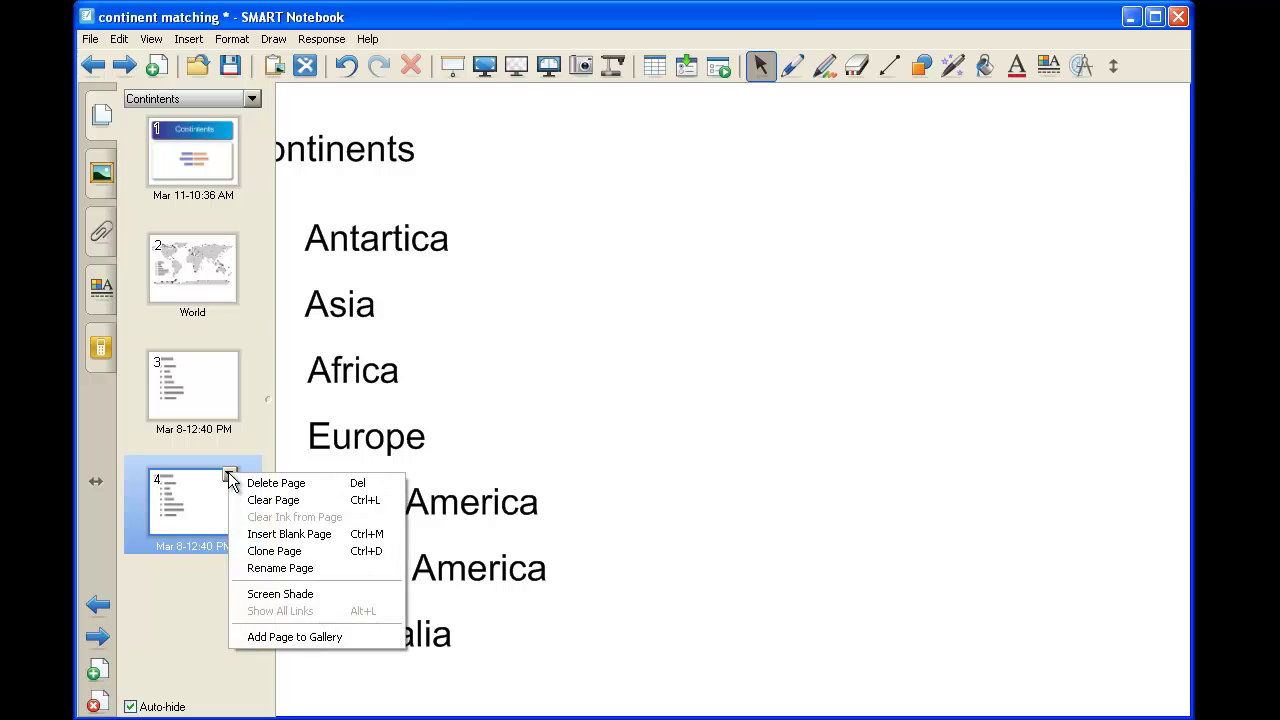
{"action": "left_click", "coordinate": [333, 551]}
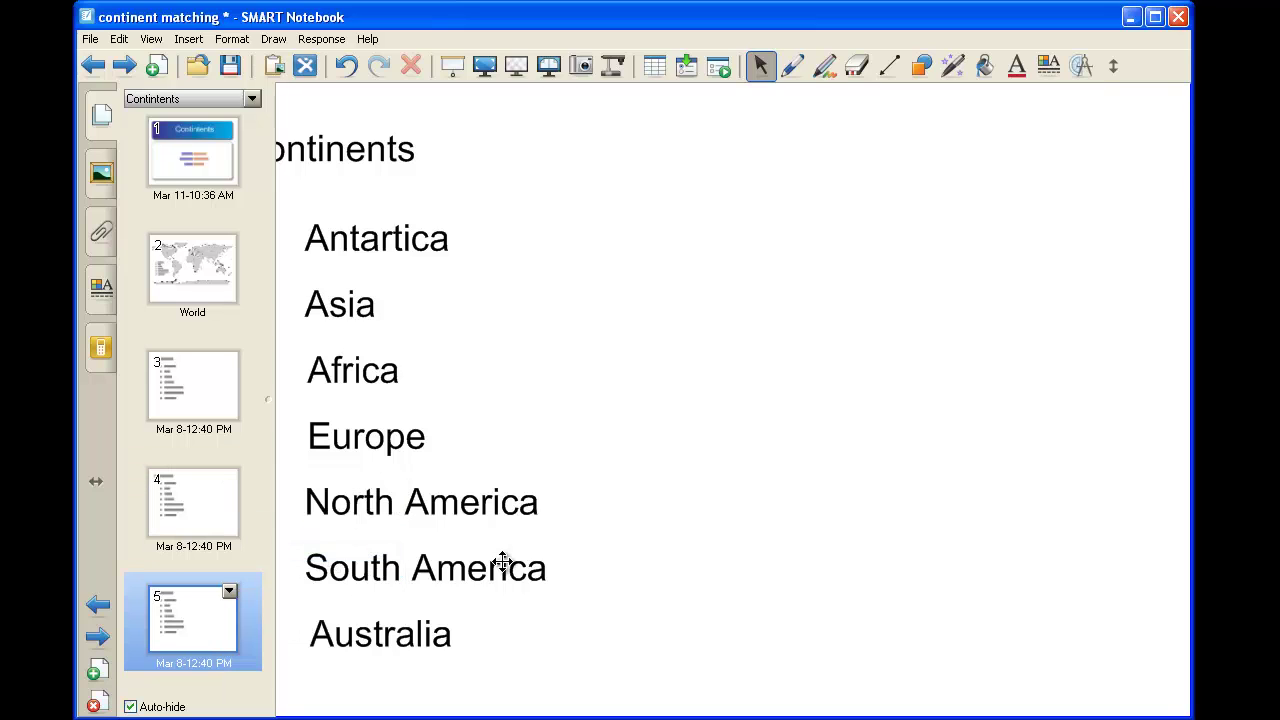
{"action": "key", "text": "ctrl+shift+d"}
{"action": "key", "text": "ctrl+shift+d"}
{"action": "key", "text": "ctrl+shift+d"}
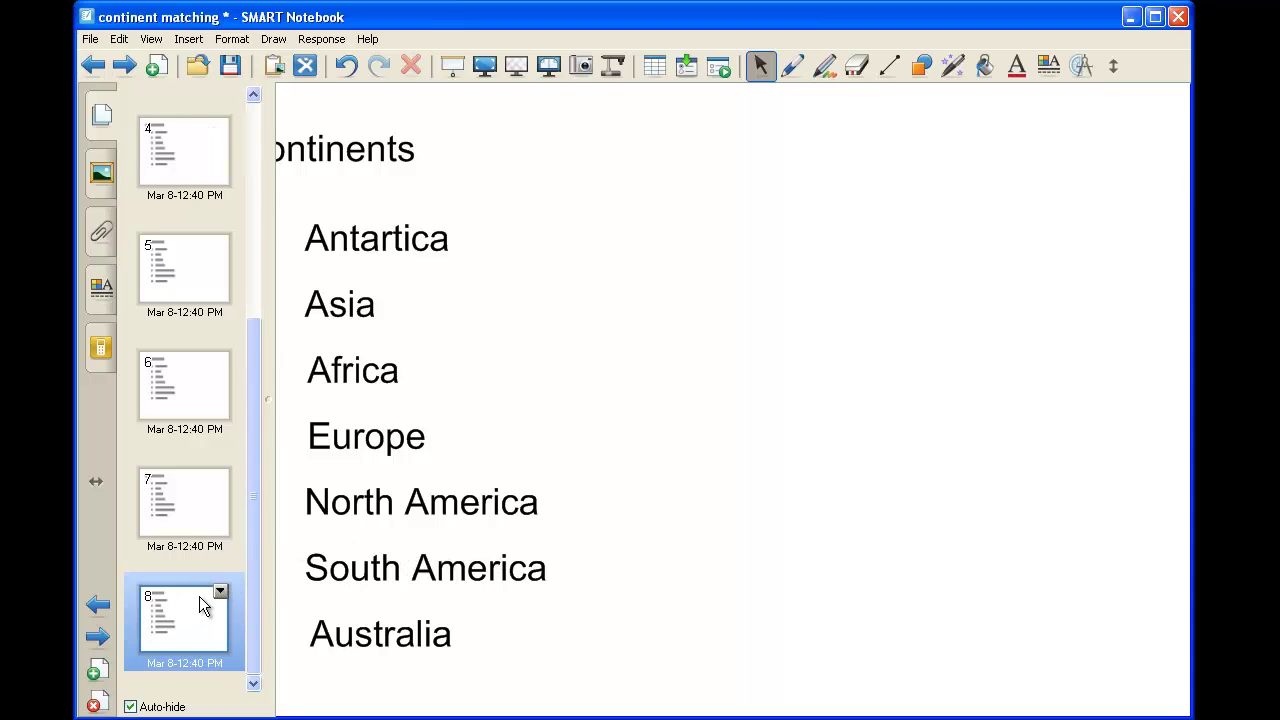
{"action": "key", "text": "ctrl+shift+d"}
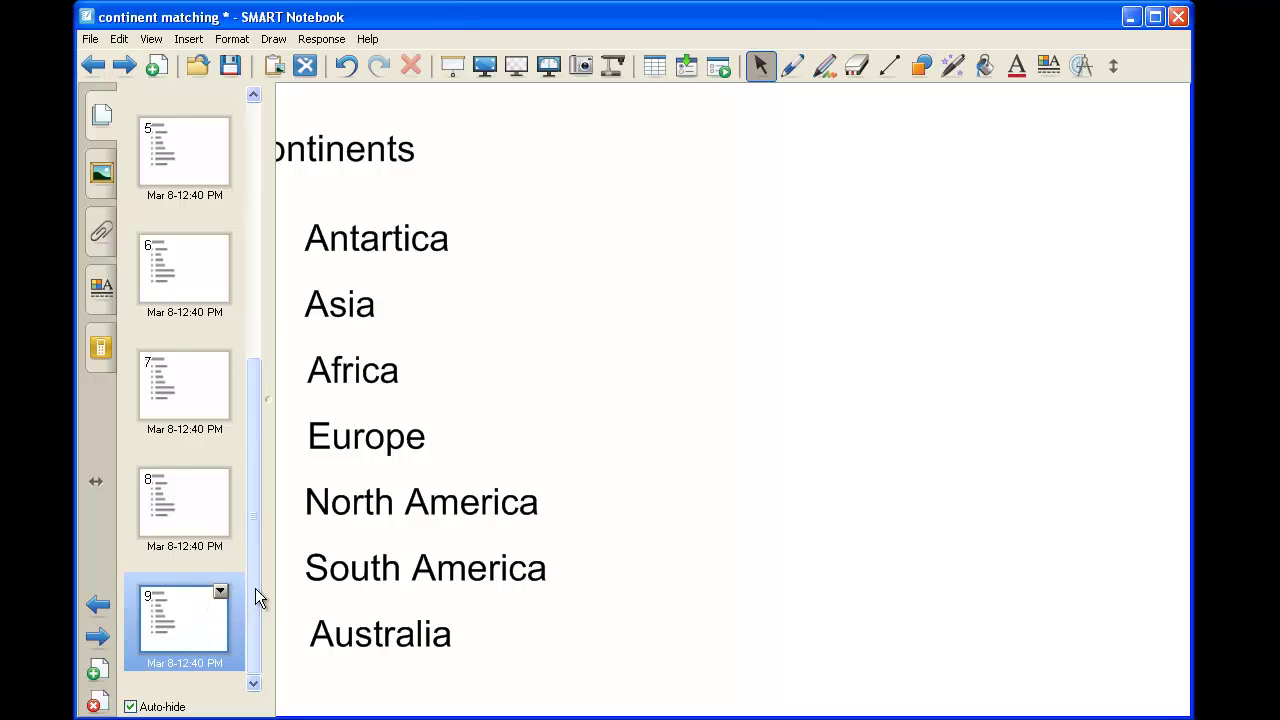
- From the title page, set the correct answers of question 1 to E North America and question 2 to F South America
{"action": "left_click_drag", "start_coordinate": [252, 595], "coordinate": [257, 283]}
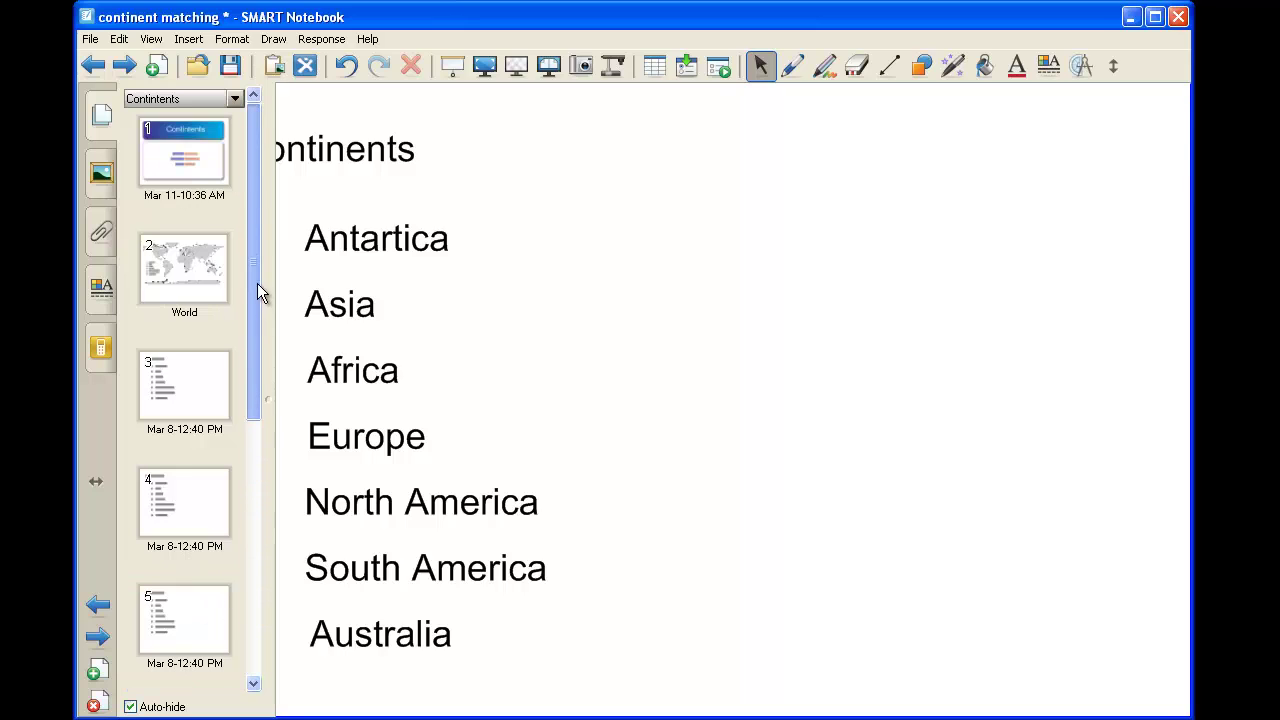
{"action": "left_click", "coordinate": [181, 280]}
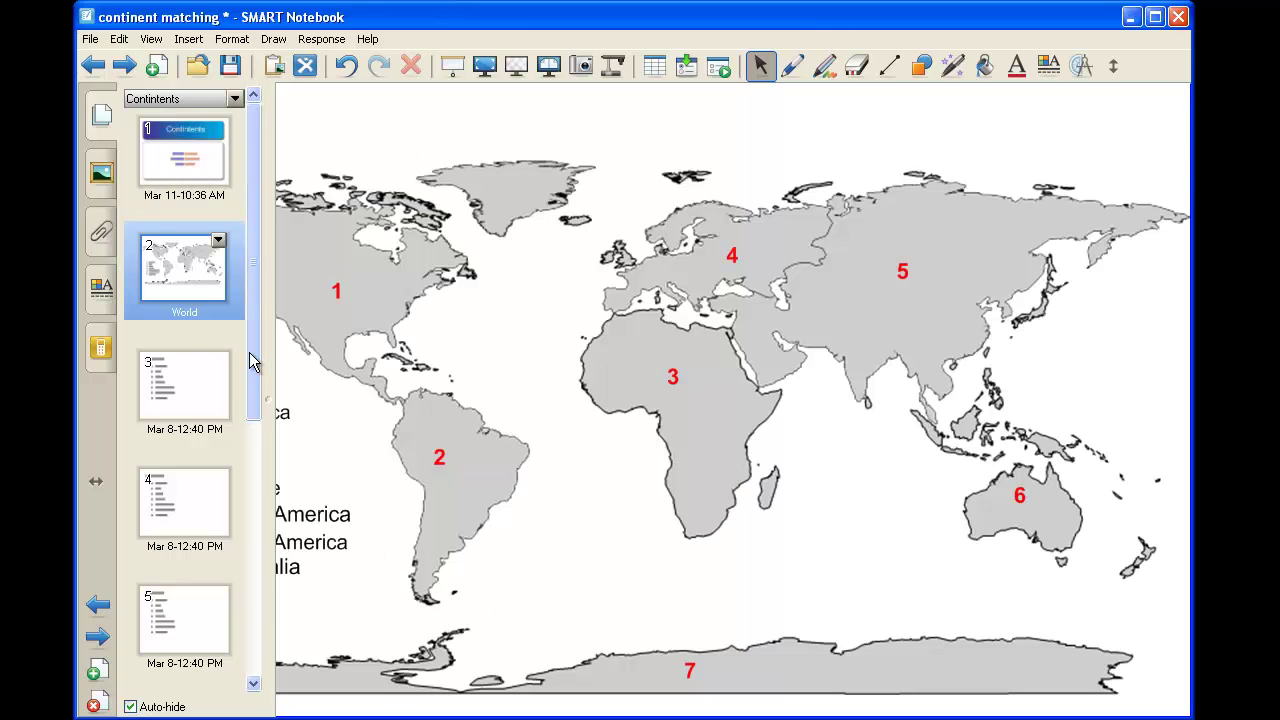
{"action": "left_click", "coordinate": [160, 165]}
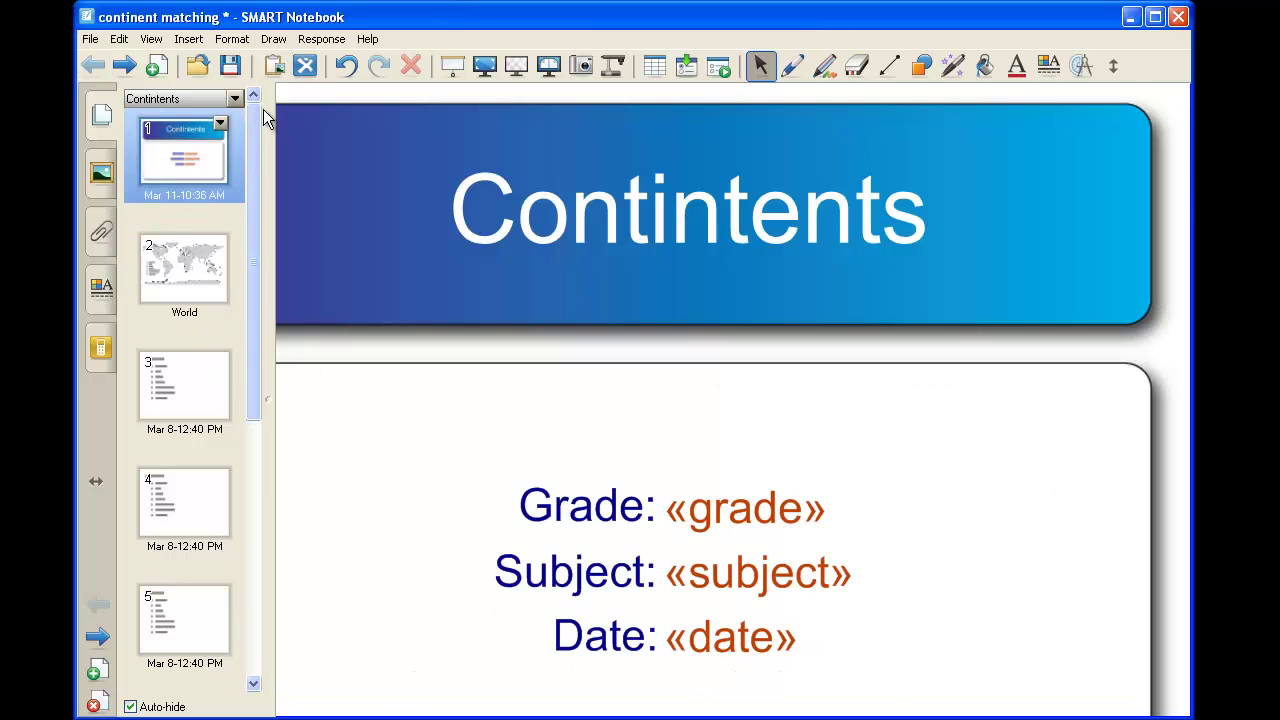
{"action": "left_click", "coordinate": [322, 40]}
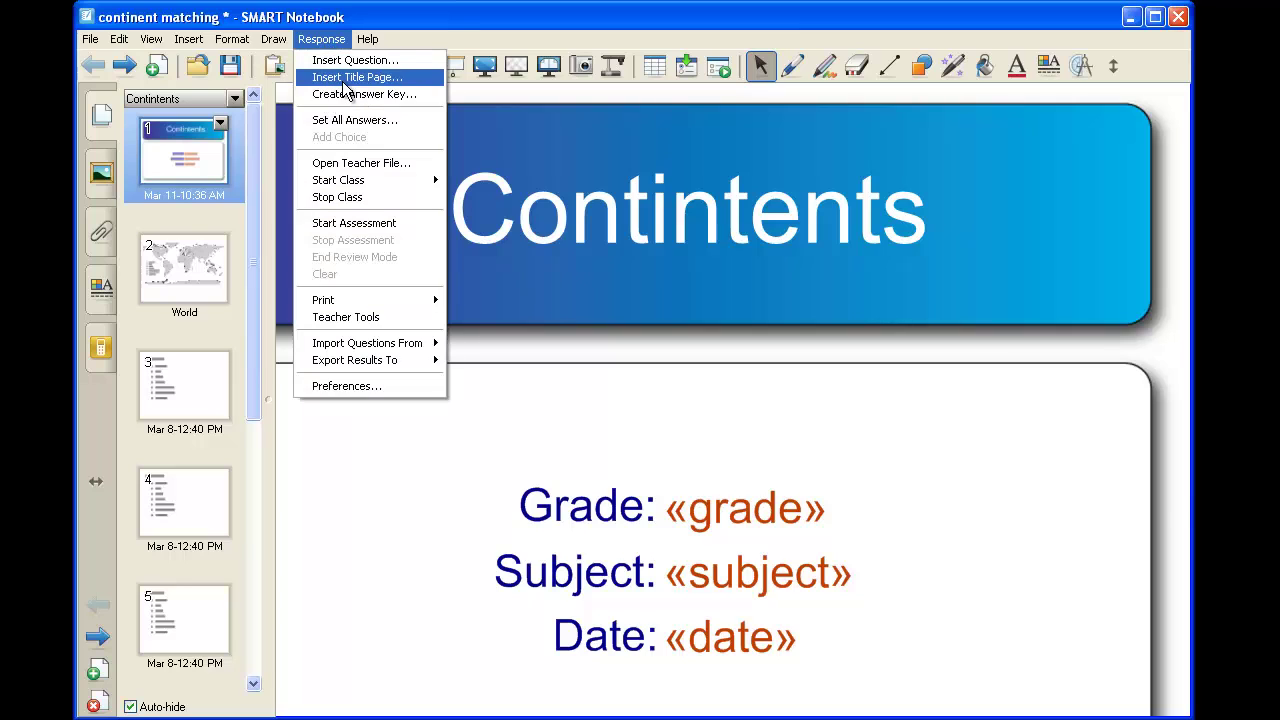
{"action": "left_click", "coordinate": [368, 127]}
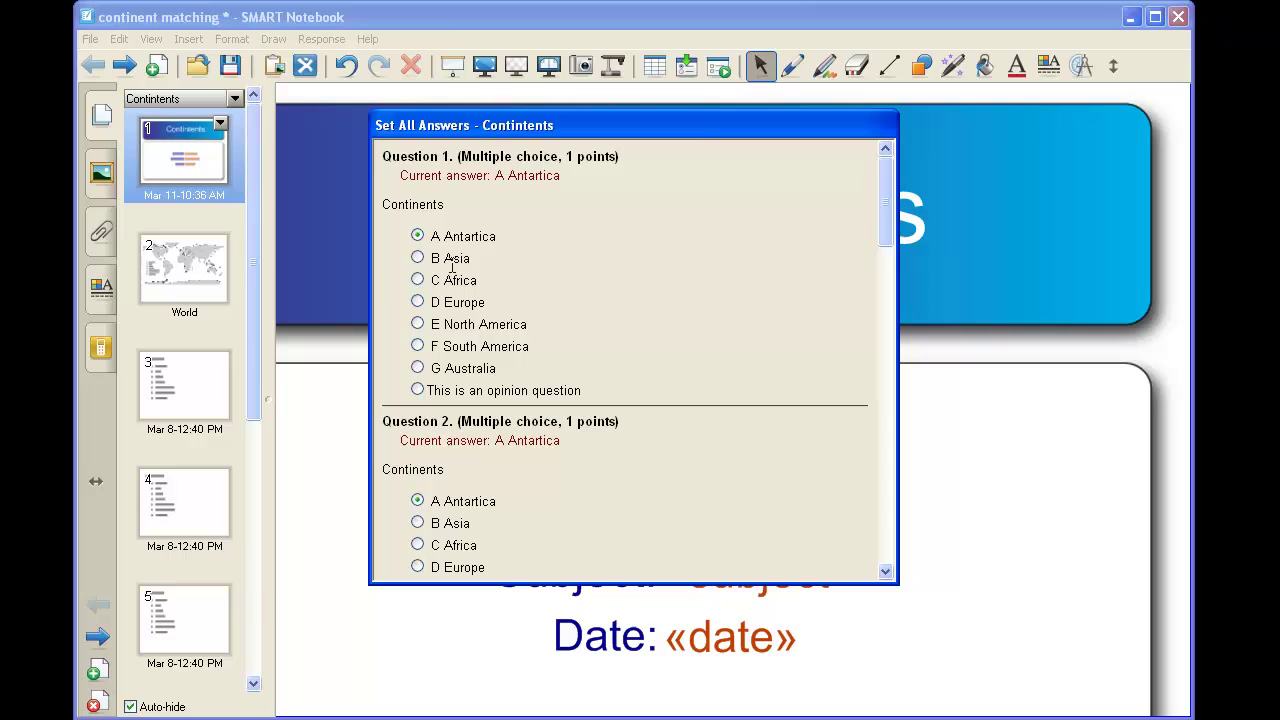
{"action": "left_click", "coordinate": [418, 324]}
{"action": "scroll", "coordinate": [659, 385], "scroll_direction": "down", "scroll_amount": 3}
{"action": "left_click", "coordinate": [418, 497]}
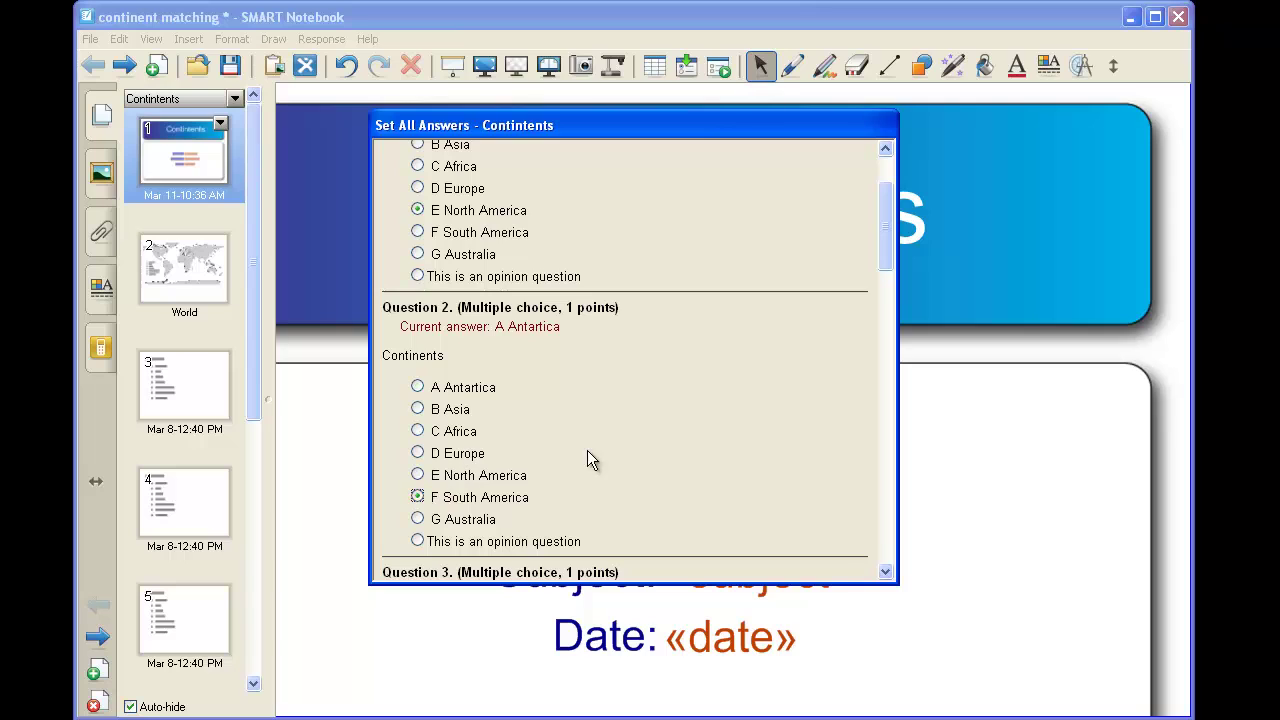
- Set the correct answers of question 3 to C Africa and question 4 to D Europe
{"action": "scroll", "coordinate": [655, 451], "scroll_direction": "down", "scroll_amount": 6}
{"action": "scroll", "coordinate": [583, 451], "scroll_direction": "down", "scroll_amount": 3}
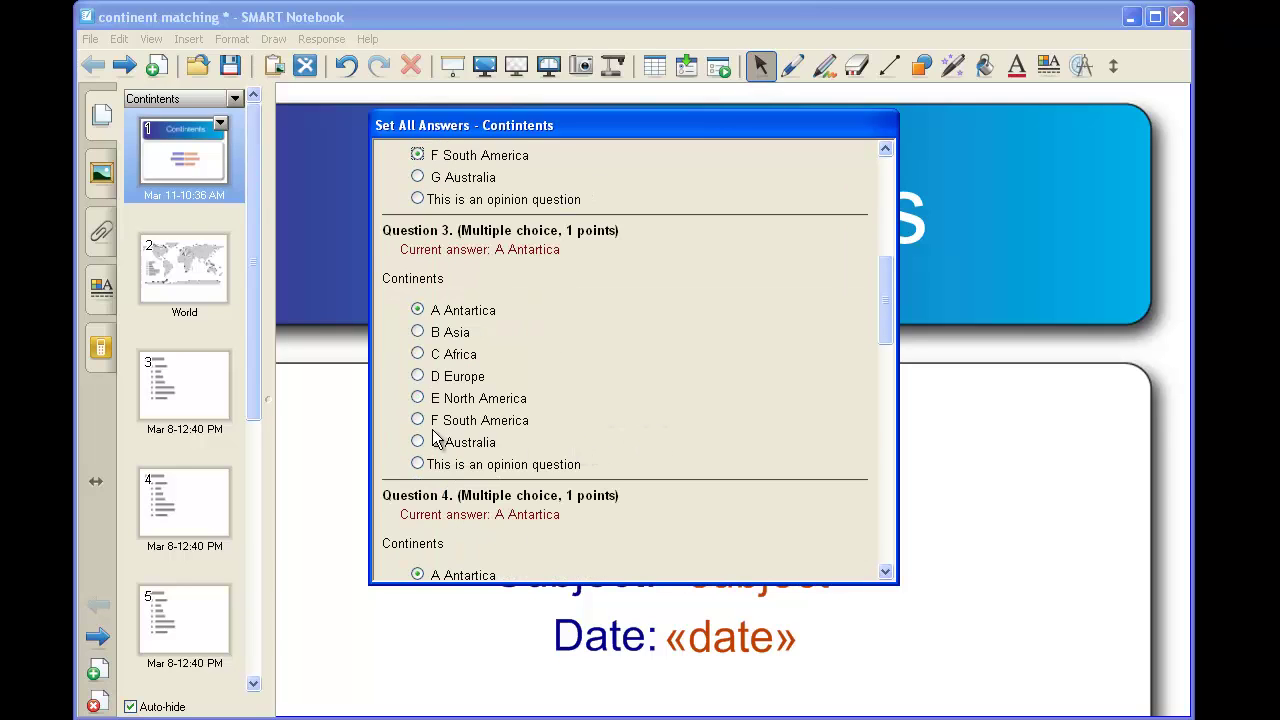
{"action": "left_click", "coordinate": [418, 354]}
{"action": "scroll", "coordinate": [593, 420], "scroll_direction": "down", "scroll_amount": 3}
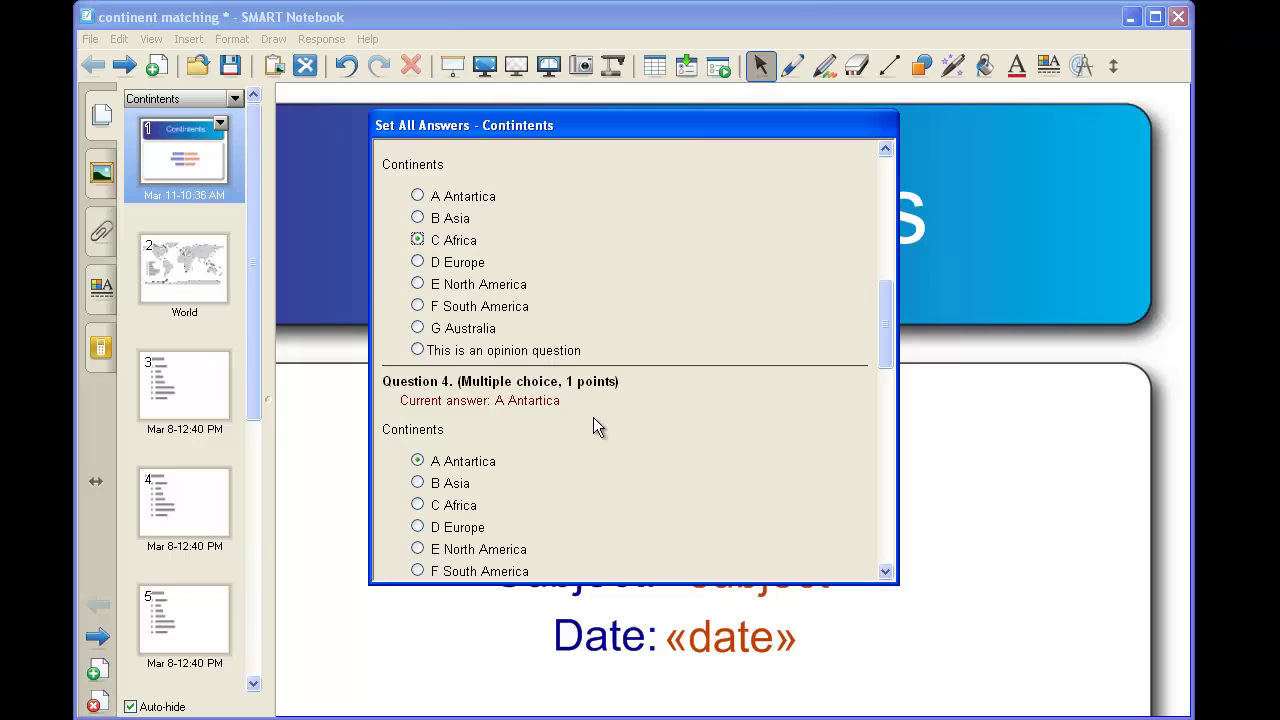
{"action": "scroll", "coordinate": [593, 417], "scroll_direction": "down", "scroll_amount": 3}
{"action": "left_click", "coordinate": [418, 415]}
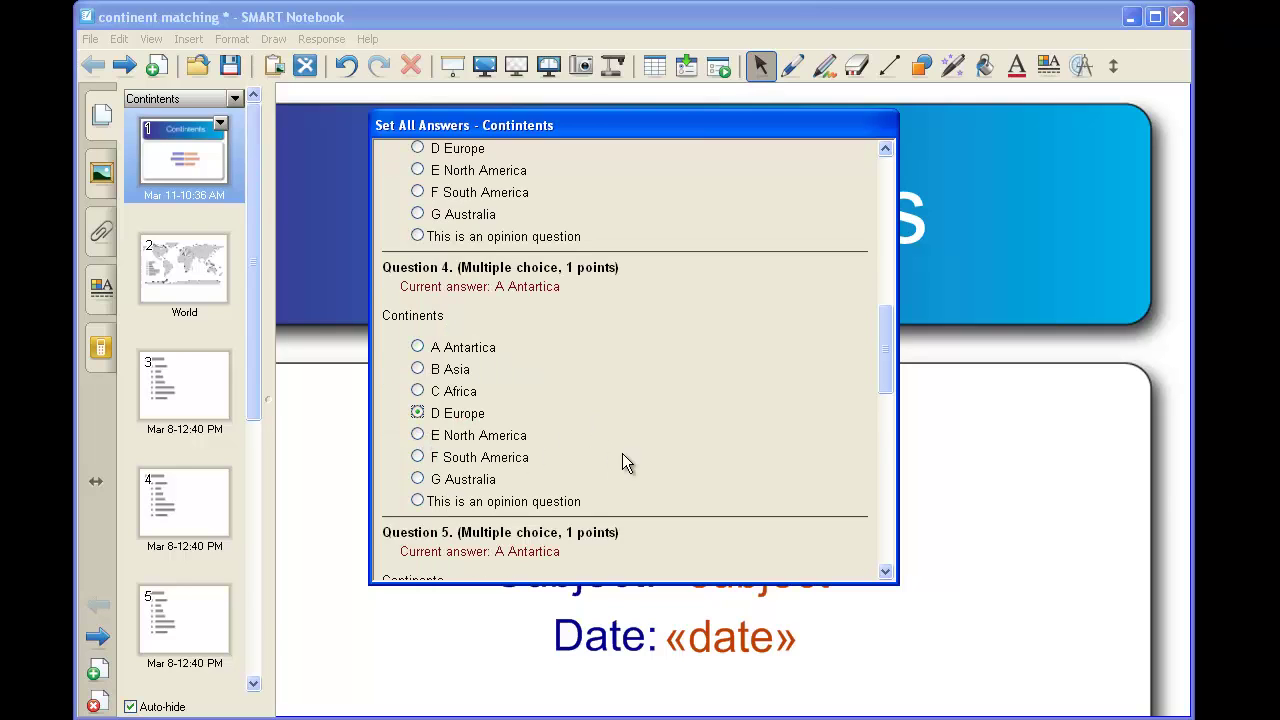
- Set question 5 to B Asia and question 6 to G Australia, and apply all answers with question 7 left at A Antartica
{"action": "scroll", "coordinate": [622, 453], "scroll_direction": "down", "scroll_amount": 6}
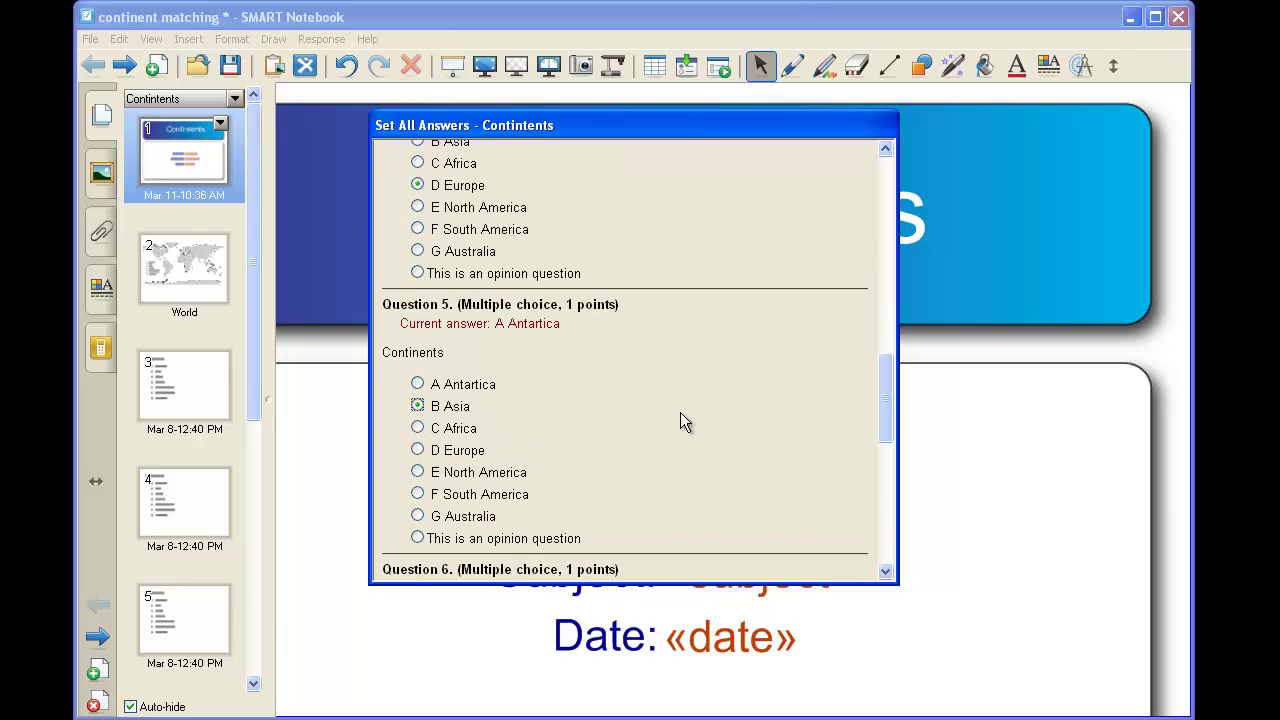
{"action": "scroll", "coordinate": [681, 420], "scroll_direction": "down", "scroll_amount": 6}
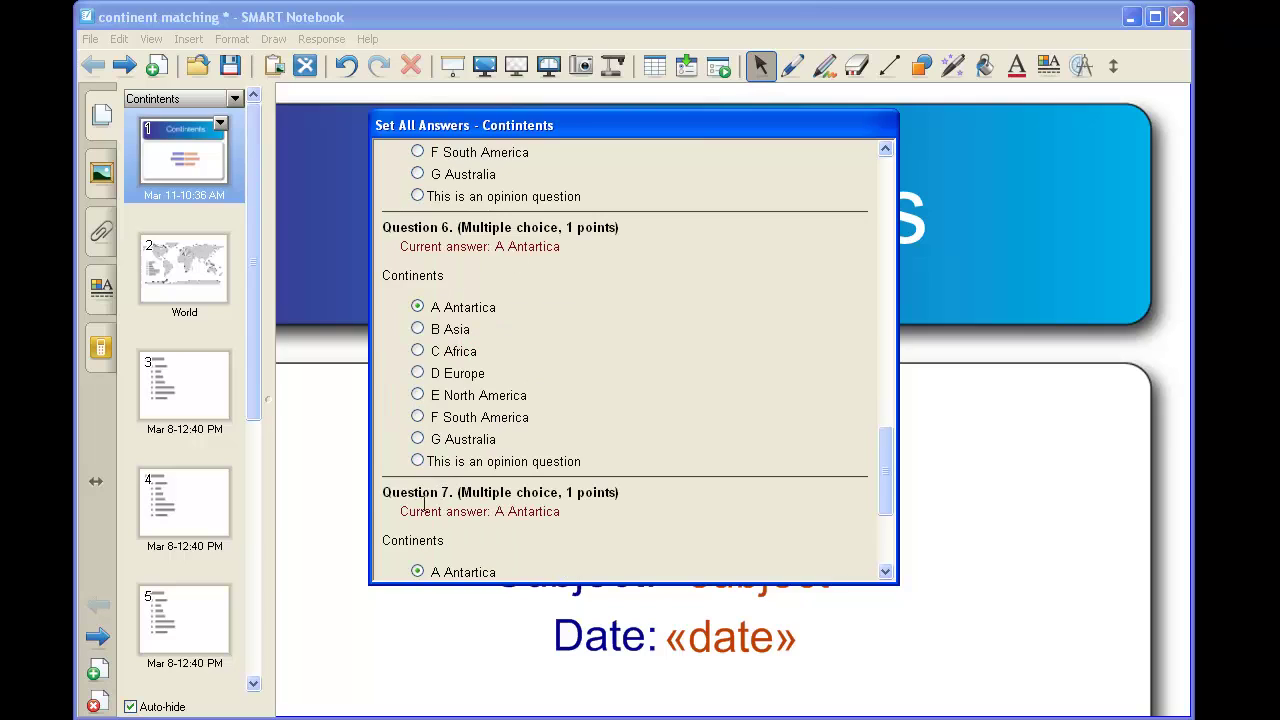
{"action": "scroll", "coordinate": [427, 478], "scroll_direction": "down", "scroll_amount": 3}
{"action": "left_click", "coordinate": [420, 440]}
{"action": "scroll", "coordinate": [655, 418], "scroll_direction": "down", "scroll_amount": 6}
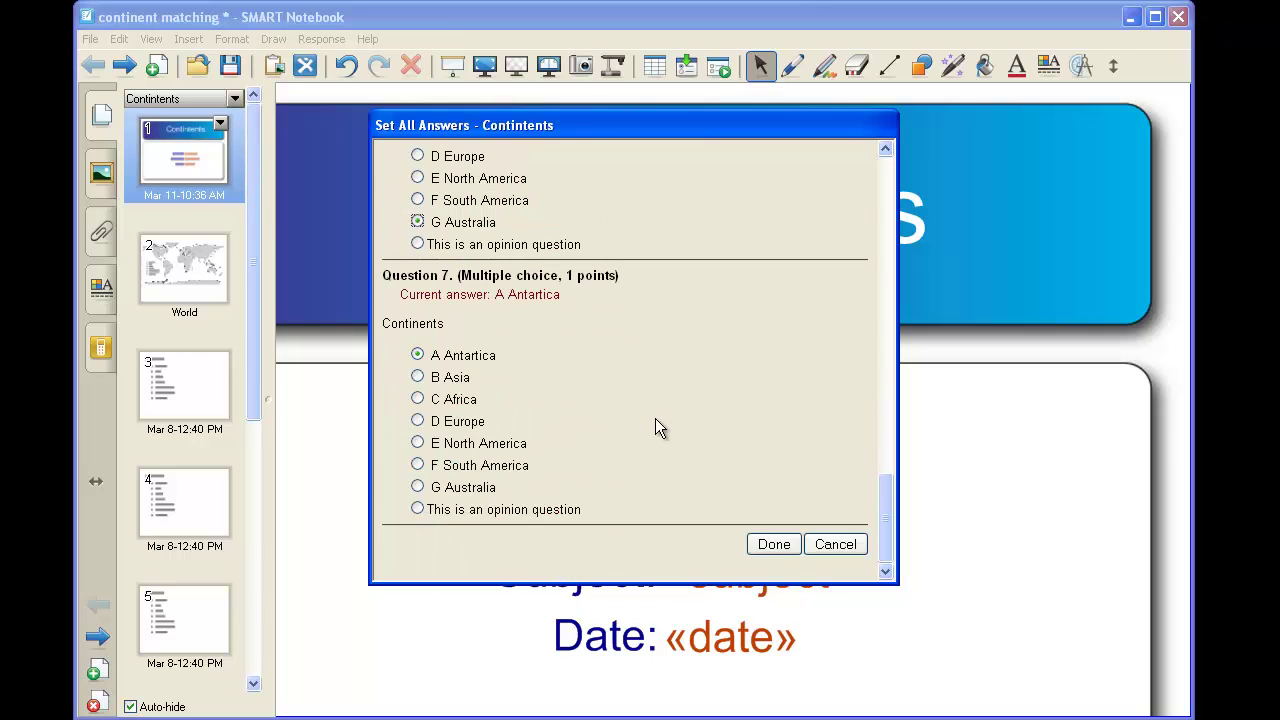
{"action": "left_click", "coordinate": [773, 544]}
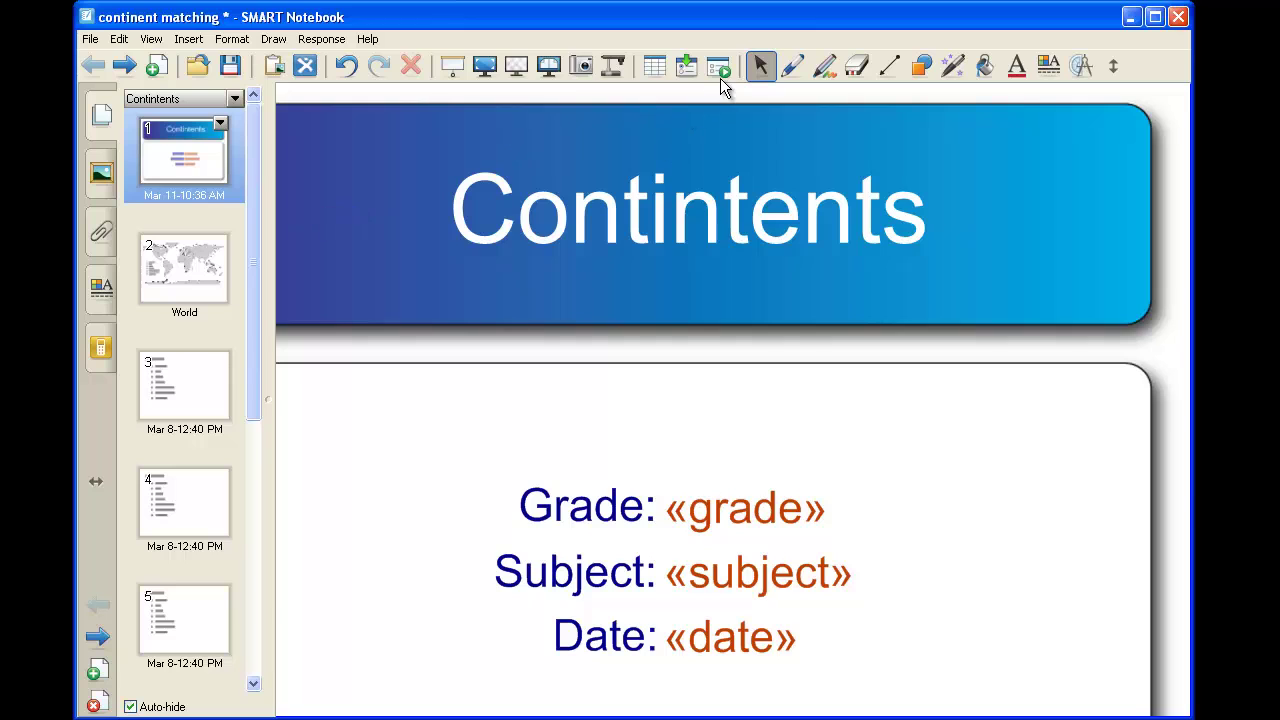
- Show the World map page
{"action": "left_click", "coordinate": [182, 280]}
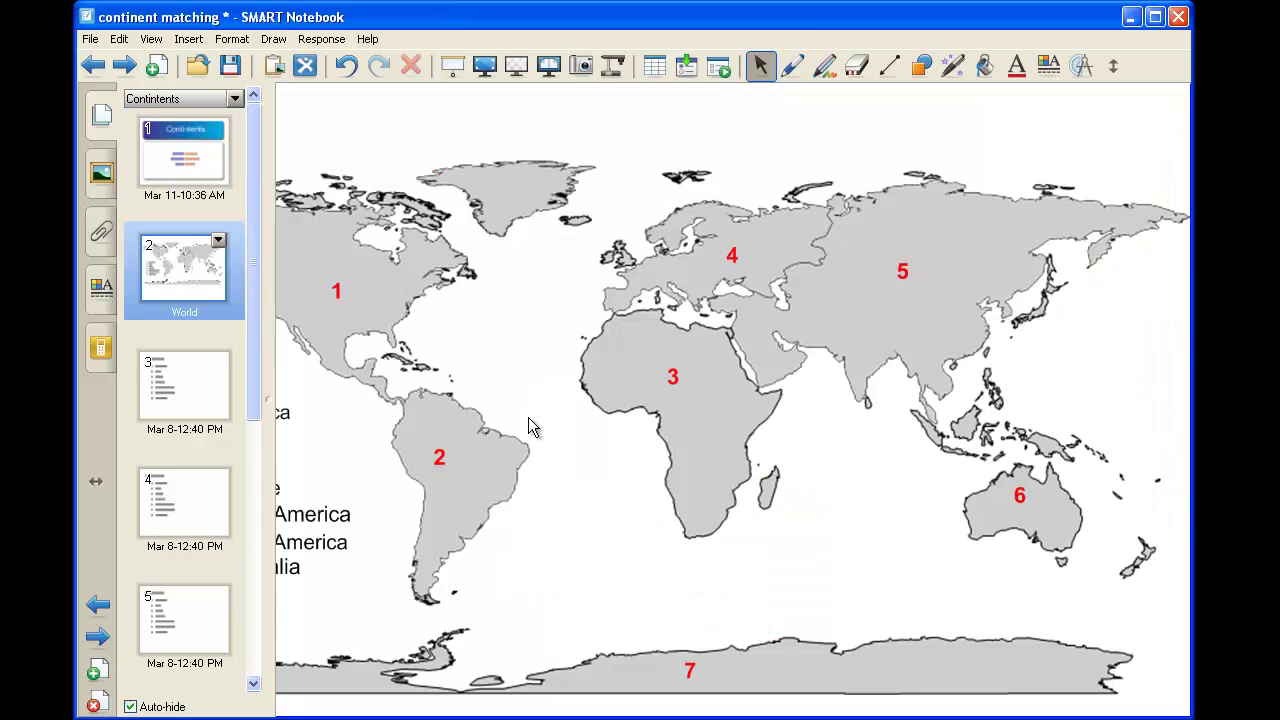